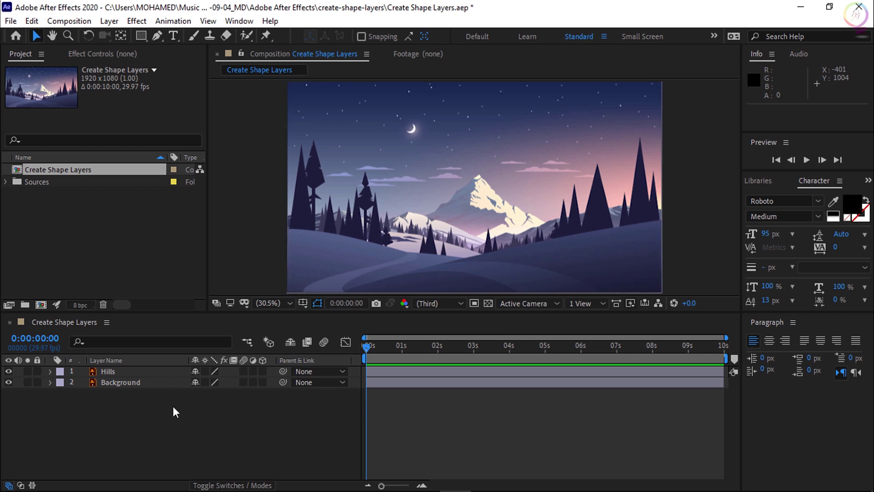
# Step: Select and then deselect the Background layer
pyautogui.click(154, 369)
pyautogui.click(148, 381)
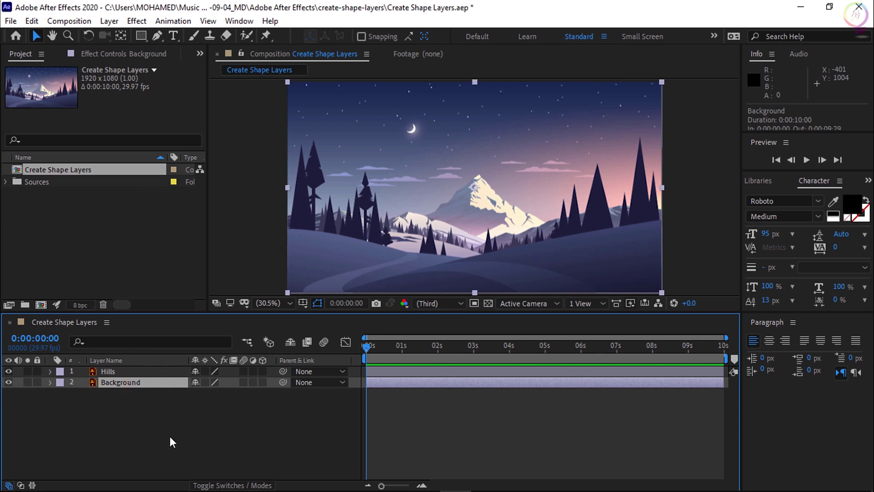
pyautogui.click(152, 416)
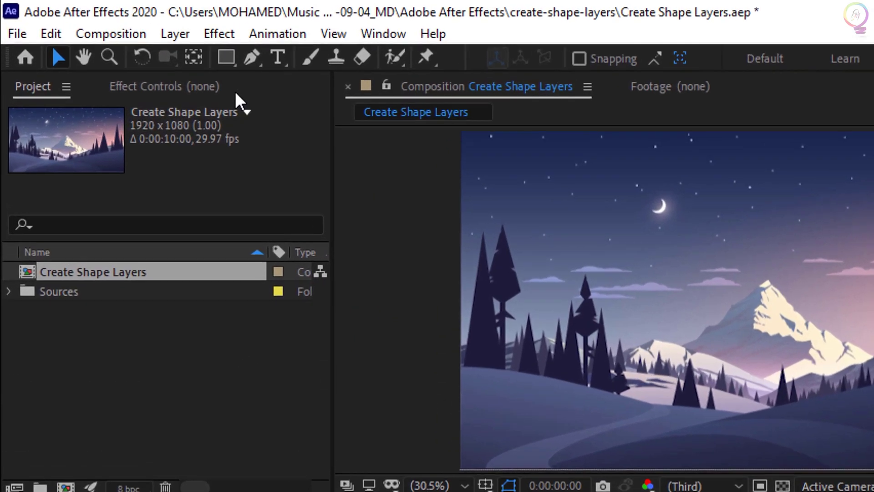
# Step: Switch to the Star Tool and turn the stroke off for new shapes
pyautogui.click(138, 36)
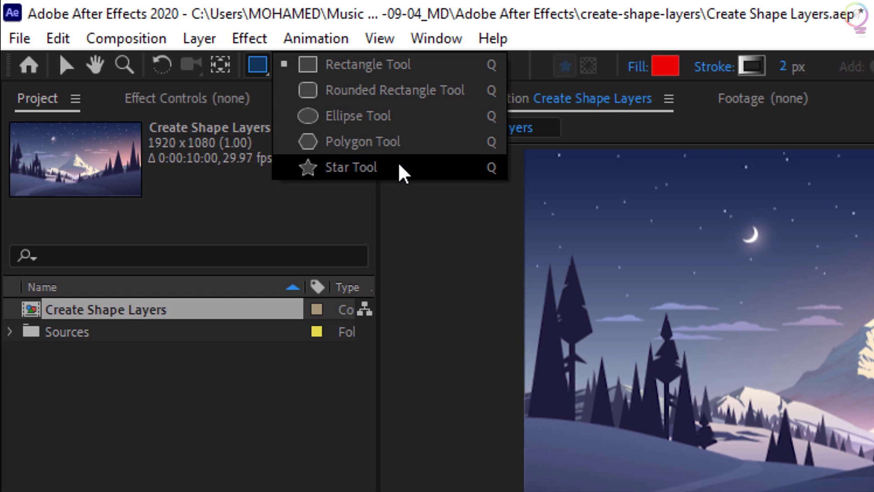
pyautogui.click(403, 172)
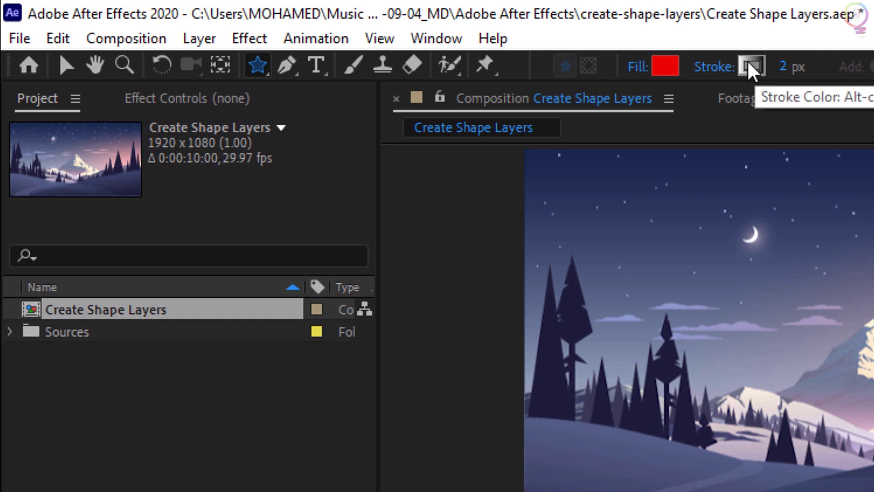
pyautogui.keyDown('alt'); pyautogui.click(751, 69); pyautogui.keyUp('alt')
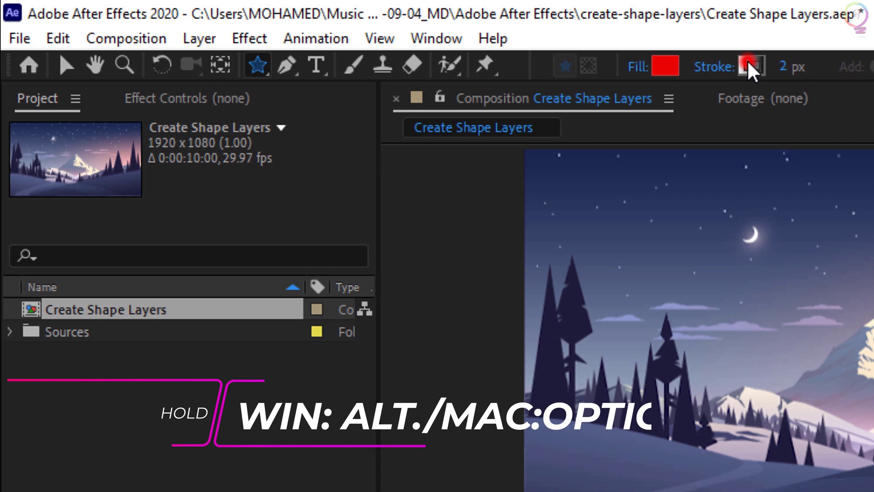
# Step: Keep the stroke at None and set the new-shape fill to white FFFFFF
pyautogui.keyDown('alt'); pyautogui.click(751, 68); pyautogui.keyUp('alt')
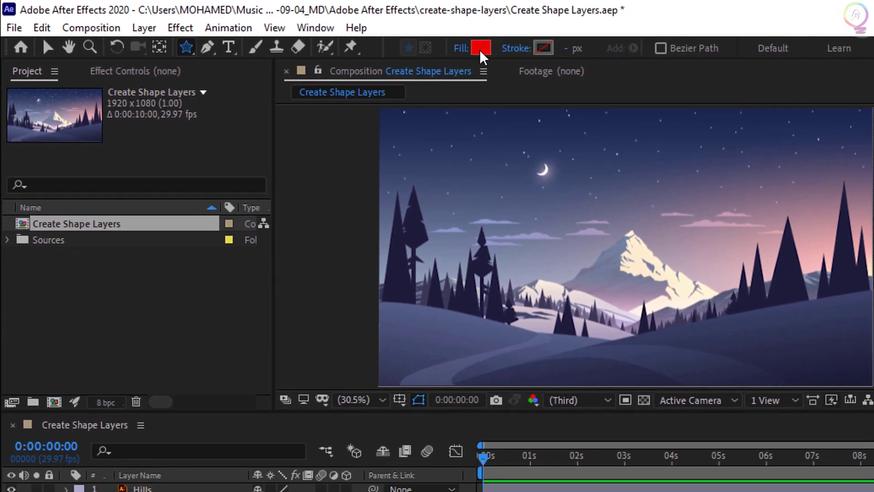
pyautogui.click(480, 49)
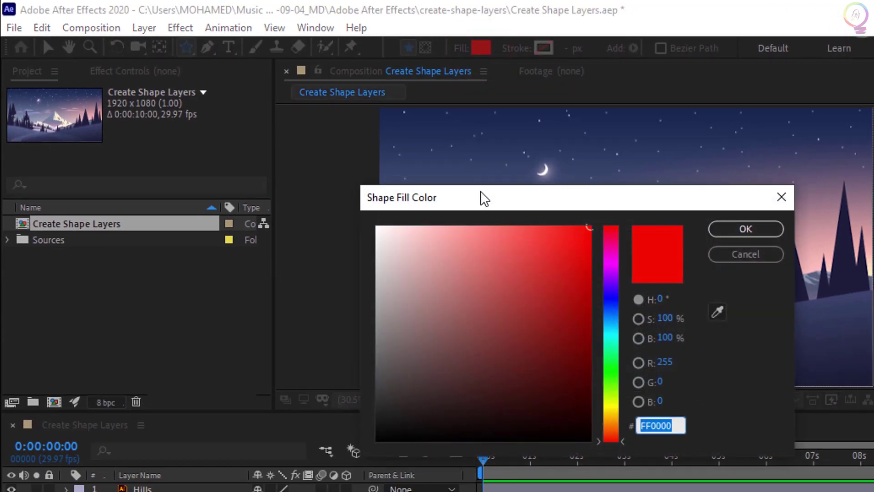
pyautogui.moveTo(410, 251); pyautogui.dragTo(378, 226)
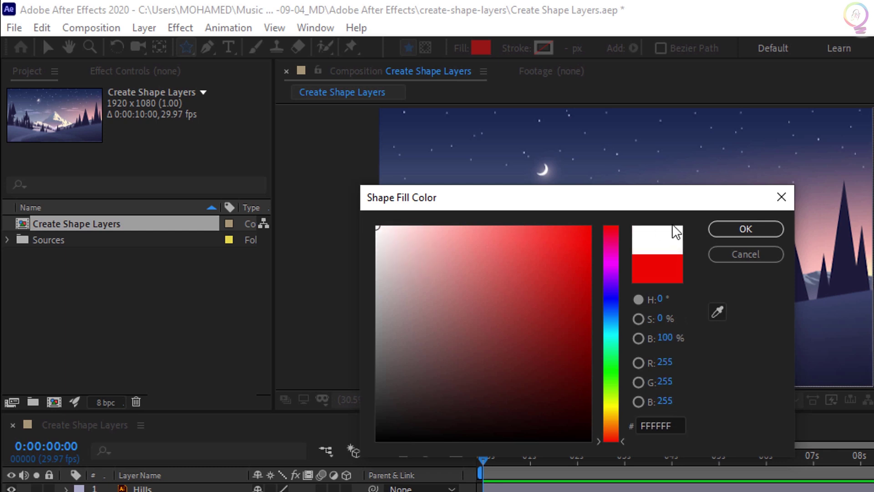
pyautogui.click(745, 228)
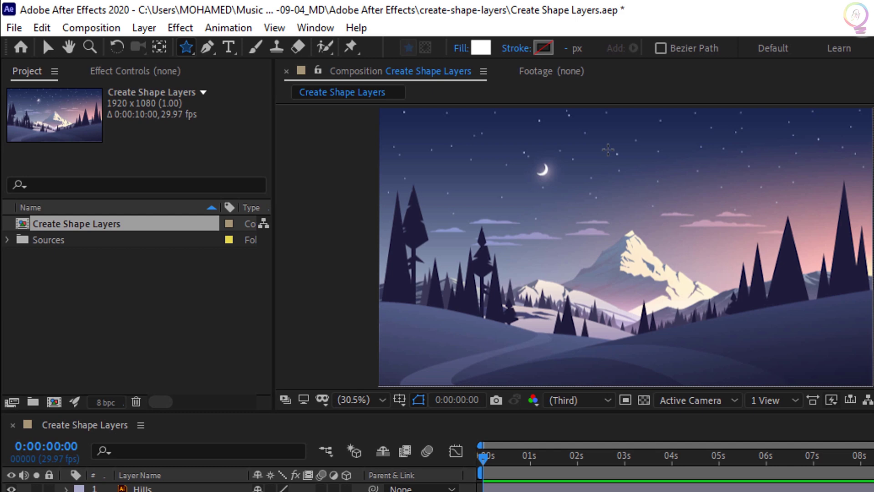
# Step: Draw a white five-pointed star above the mountain, creating Shape Layer 1 with Polystar 1
pyautogui.moveTo(608, 150); pyautogui.dragTo(636, 186)
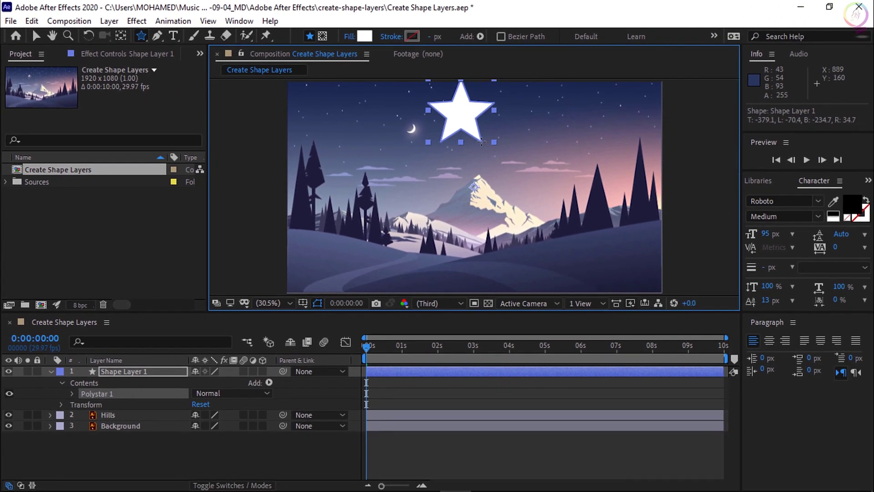
pyautogui.moveTo(481, 142)
pyautogui.mouseDown()
pyautogui.moveTo(484, 157)
pyautogui.moveTo(505, 160)
pyautogui.moveTo(480, 143)
pyautogui.moveTo(489, 163)
pyautogui.mouseUp()
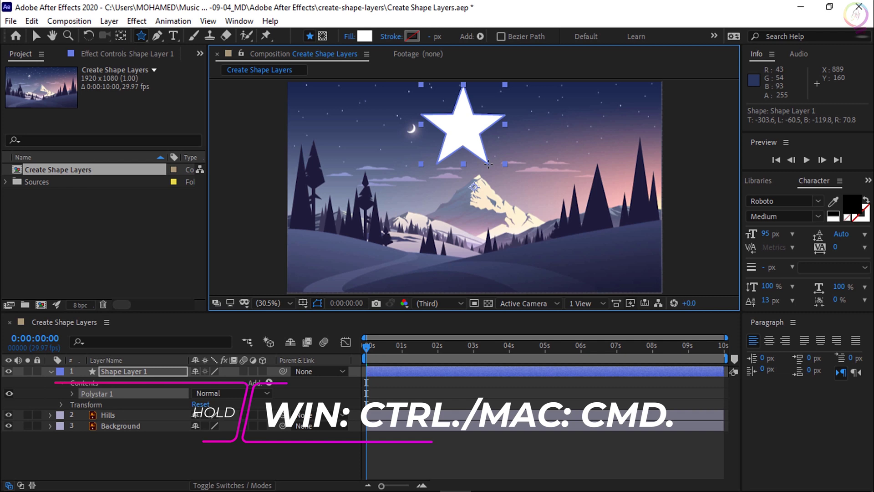
pyautogui.moveTo(488, 164); pyautogui.dragTo(485, 158)
pyautogui.press('Up')
pyautogui.press('Up')
pyautogui.press('Up')
pyautogui.press('Down')
pyautogui.press('Down')
pyautogui.press('Down')
pyautogui.press('Up')
pyautogui.press('Up')
pyautogui.press('Down')
pyautogui.press('Down')
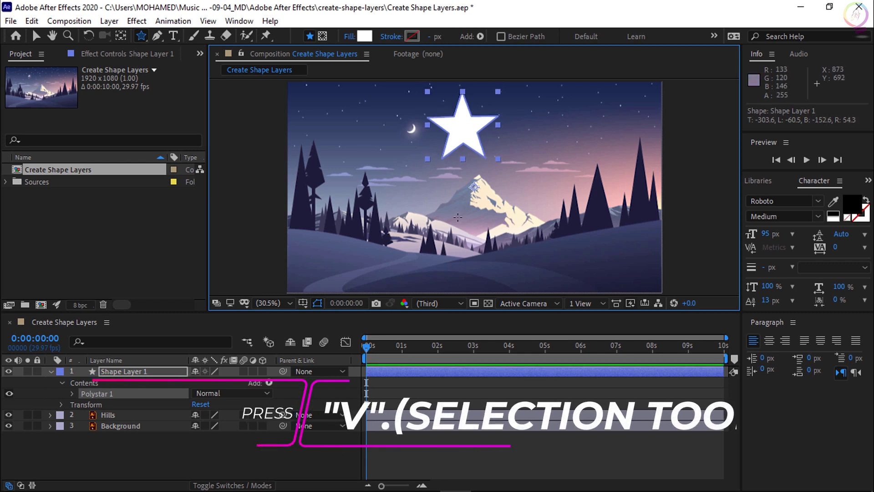
# Step: Move the star left of the moon and expand its Polystar 1 properties
pyautogui.press('v')
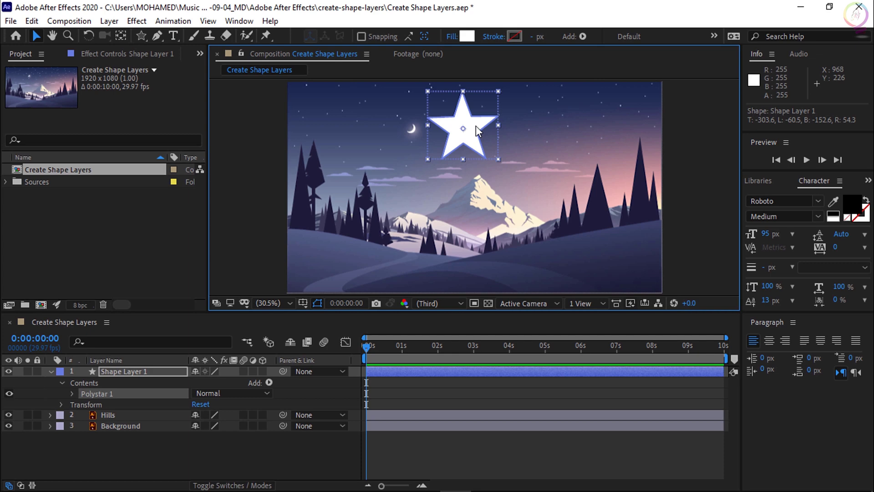
pyautogui.moveTo(476, 125); pyautogui.dragTo(363, 135)
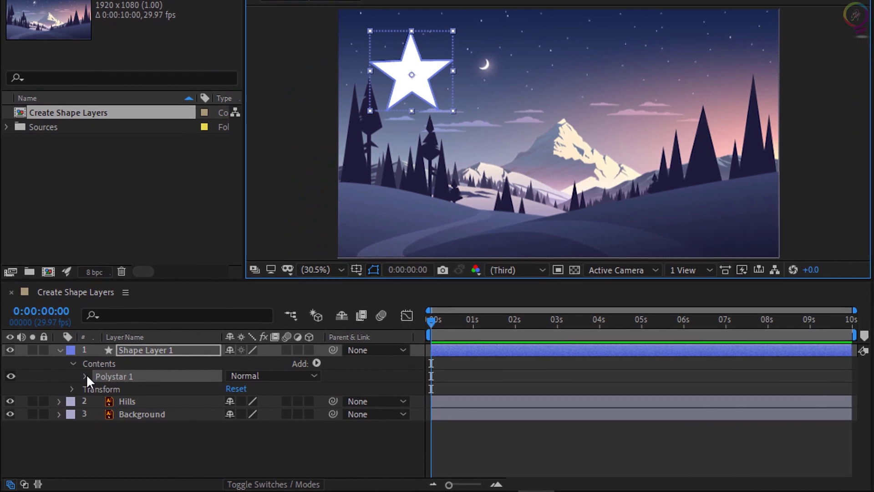
pyautogui.click(72, 393)
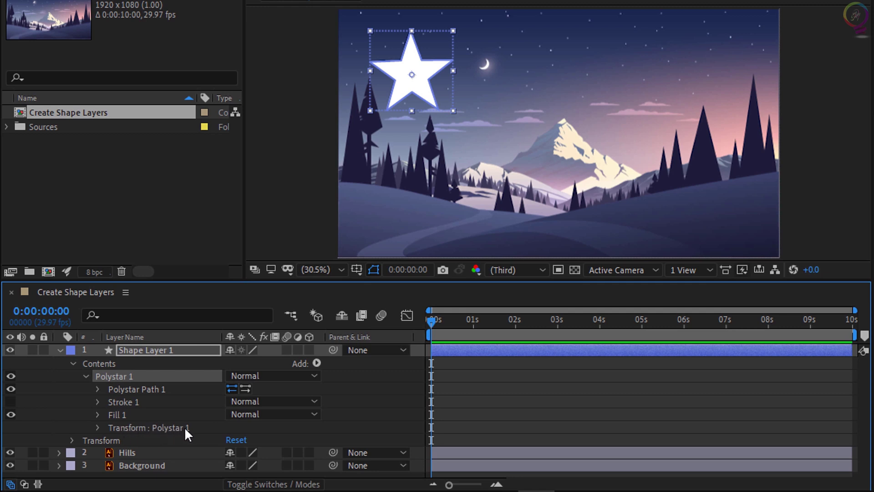
# Step: Set Polystar 1's scale to 23% and its Position X to -698.6
pyautogui.click(98, 427)
pyautogui.scroll(-1, 88, 387)
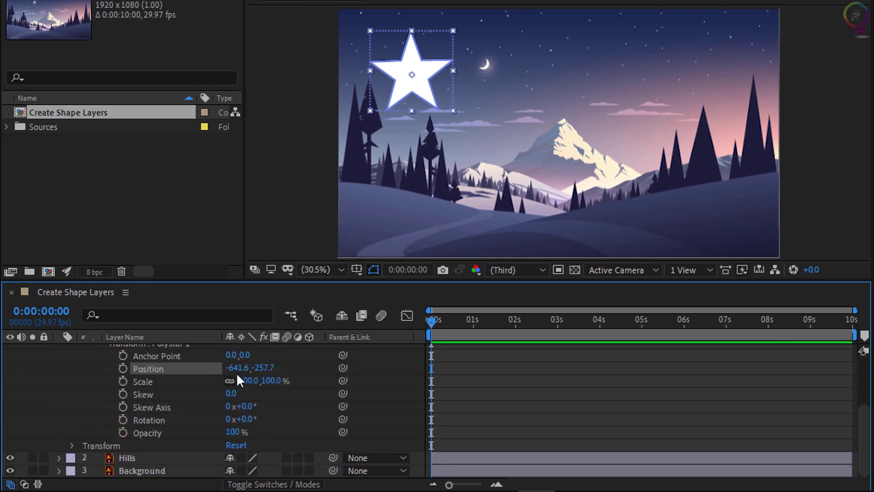
pyautogui.click(248, 380)
pyautogui.write('79')
pyautogui.press('Return')
pyautogui.moveTo(229, 384); pyautogui.dragTo(187, 387)
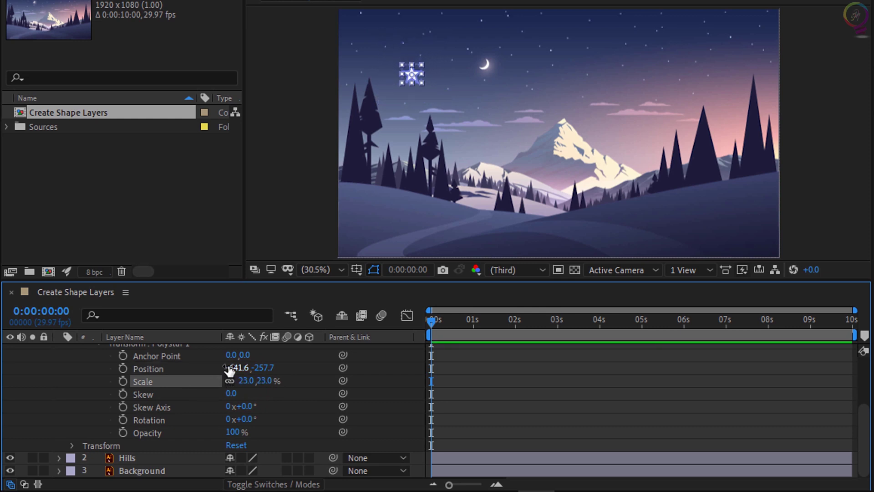
pyautogui.moveTo(238, 369); pyautogui.dragTo(166, 365)
pyautogui.scroll(3, 64, 376)
pyautogui.scroll(2, 59, 378)
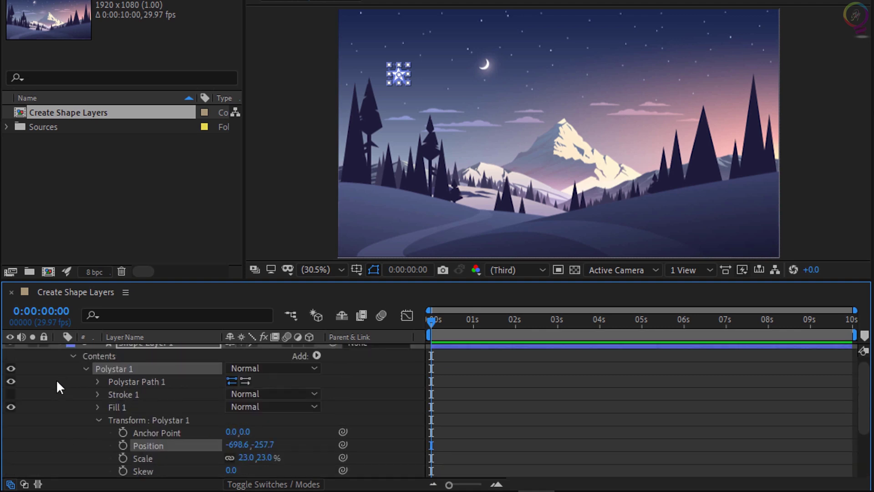
# Step: Duplicate Polystar 1 with Ctrl+D and expand the new Polystar 2
pyautogui.click(56, 379)
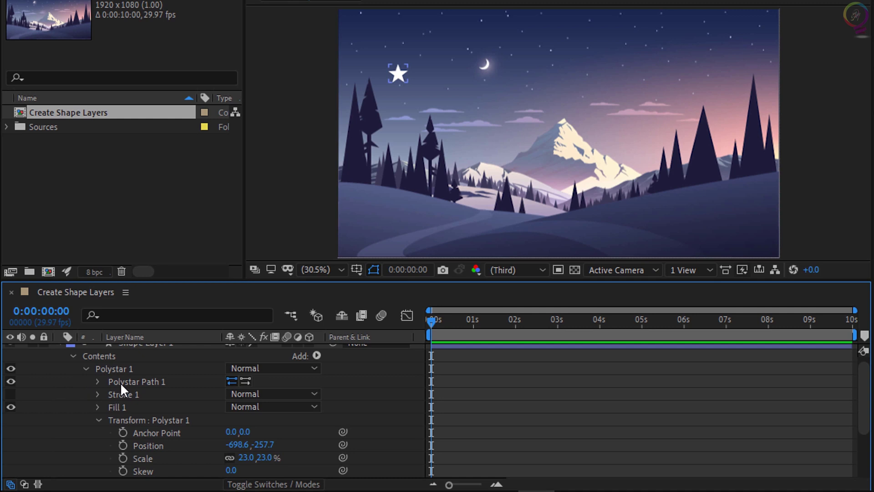
pyautogui.click(128, 369)
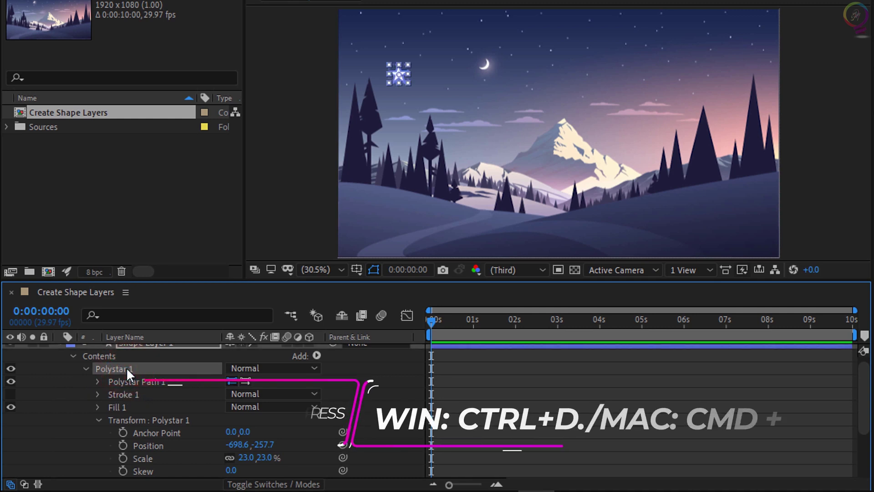
pyautogui.hotkey('ctrl', 'd')
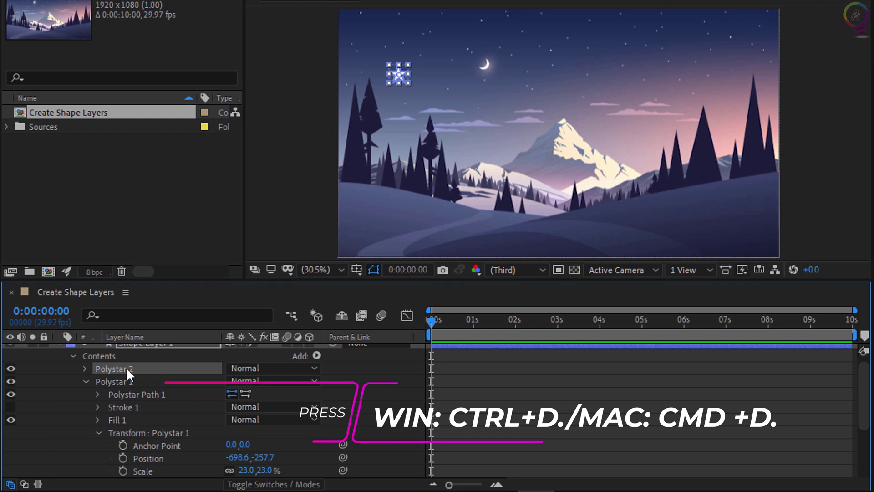
pyautogui.click(84, 369)
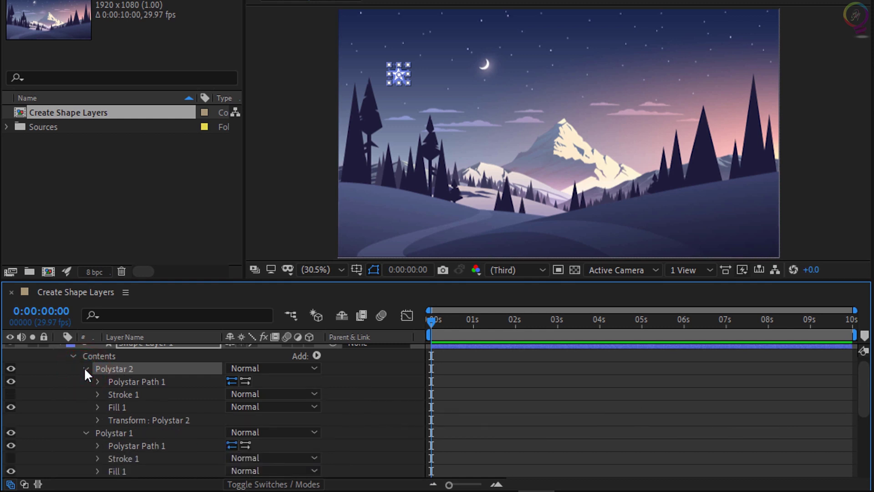
# Step: Move Polystar 2 to Position X 340.4 right of the moon and scale it to 13%
pyautogui.click(98, 420)
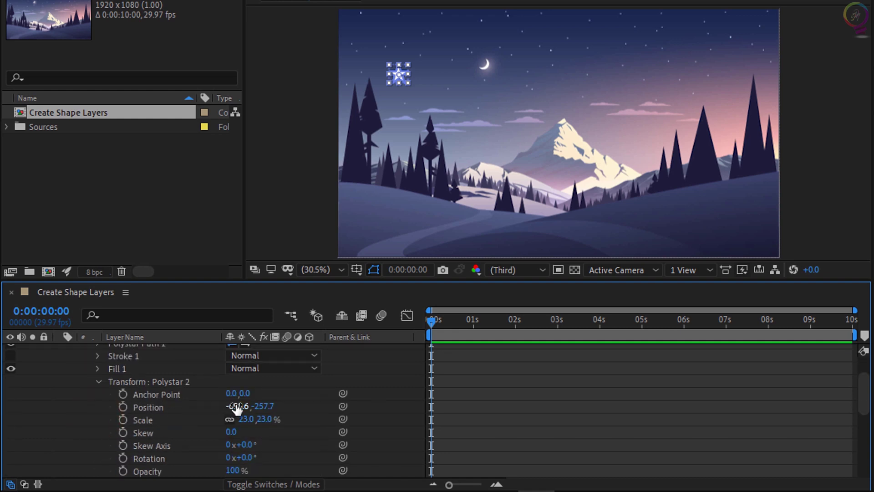
pyautogui.moveTo(236, 406); pyautogui.dragTo(858, 415)
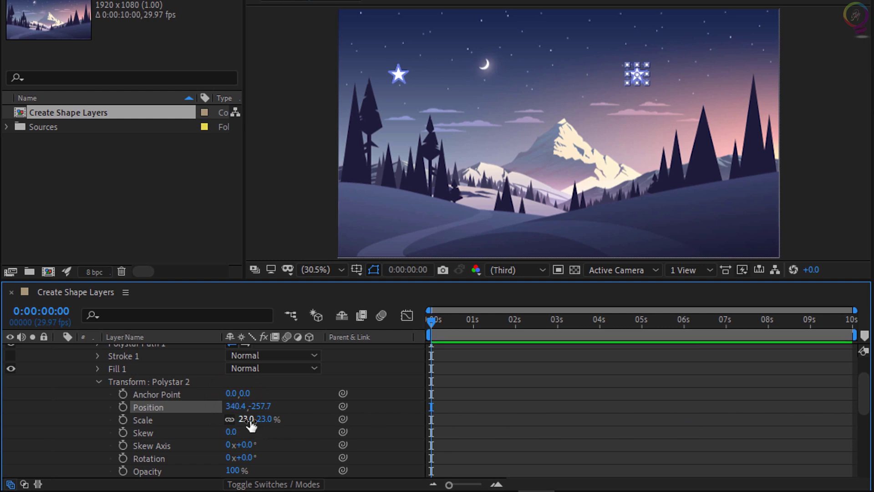
pyautogui.moveTo(248, 420)
pyautogui.mouseDown()
pyautogui.moveTo(278, 429)
pyautogui.moveTo(253, 433)
pyautogui.mouseUp()
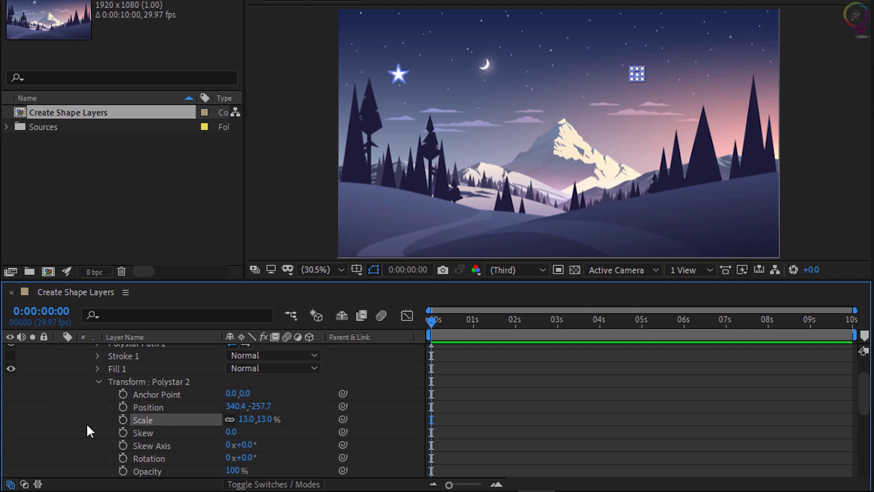
pyautogui.scroll(3, 86, 425)
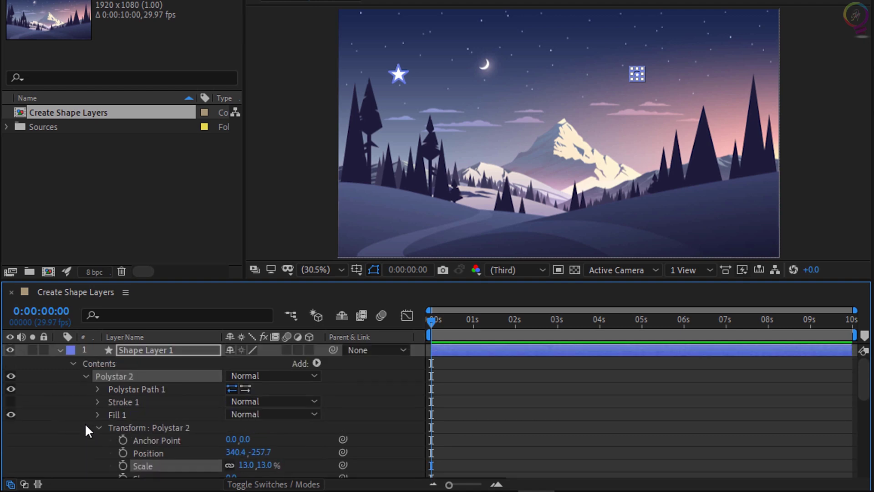
# Step: Collapse Shape Layer 1 and toggle its visibility to compare the sky with and without stars
pyautogui.click(60, 350)
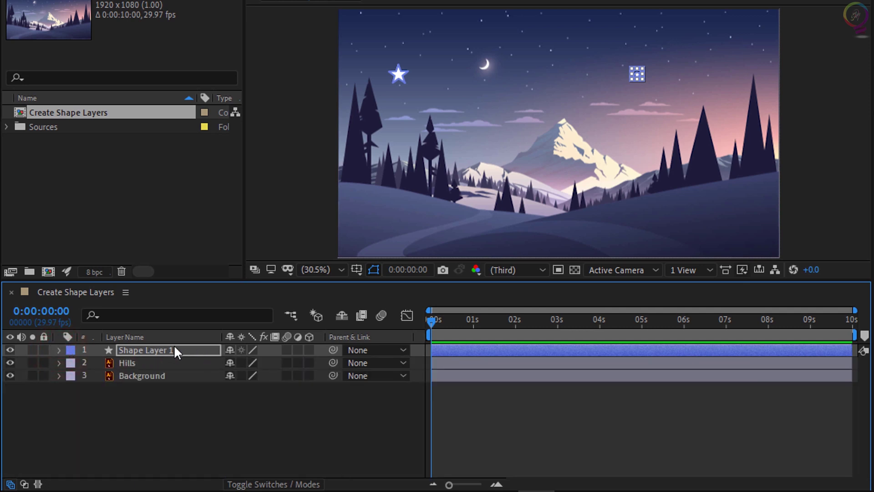
pyautogui.click(10, 349)
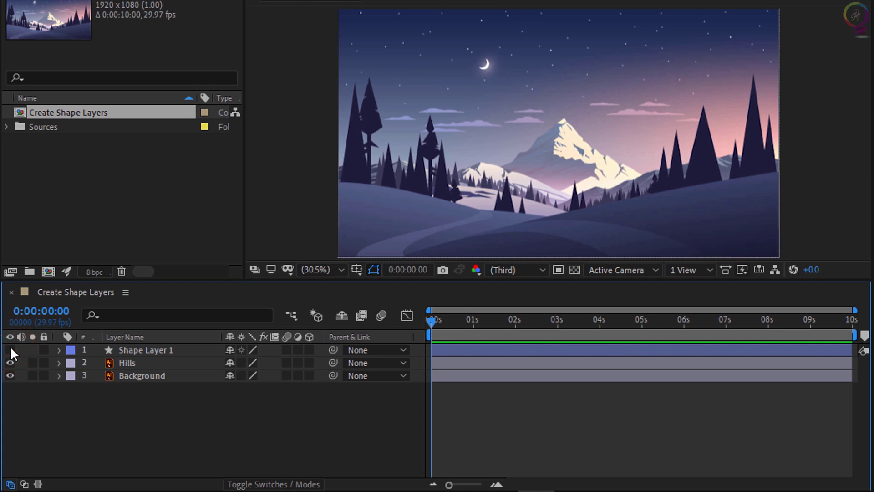
pyautogui.click(10, 349)
pyautogui.click(10, 349)
pyautogui.click(10, 349)
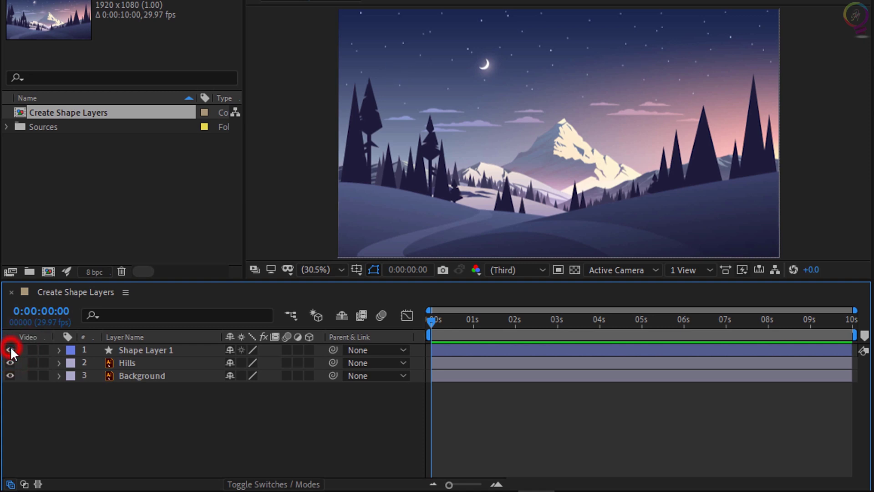